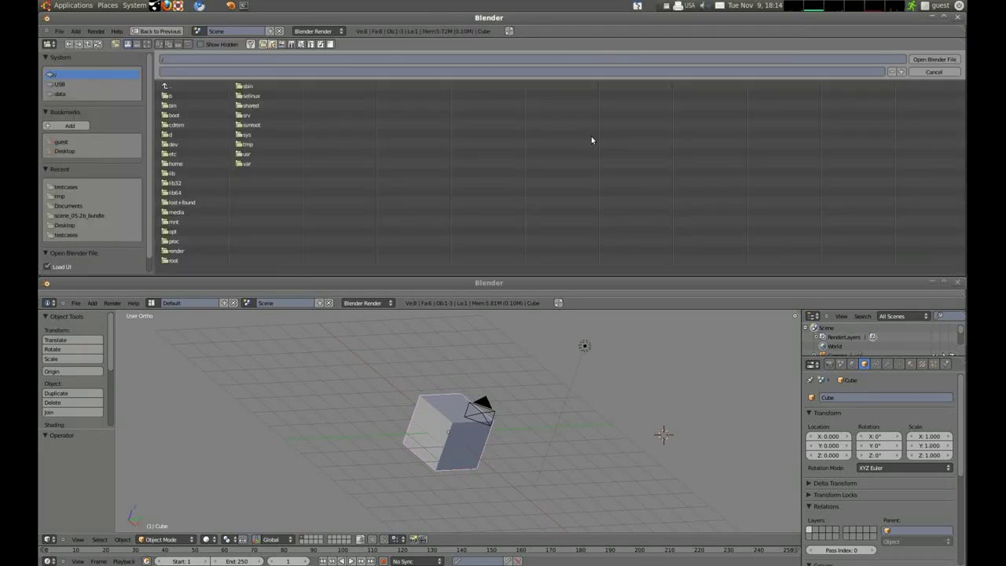
Open sinteltest.blend from Desktop/experimental-blender-opencl-compositor/testcases in the upper Blender window.
click(63, 151)
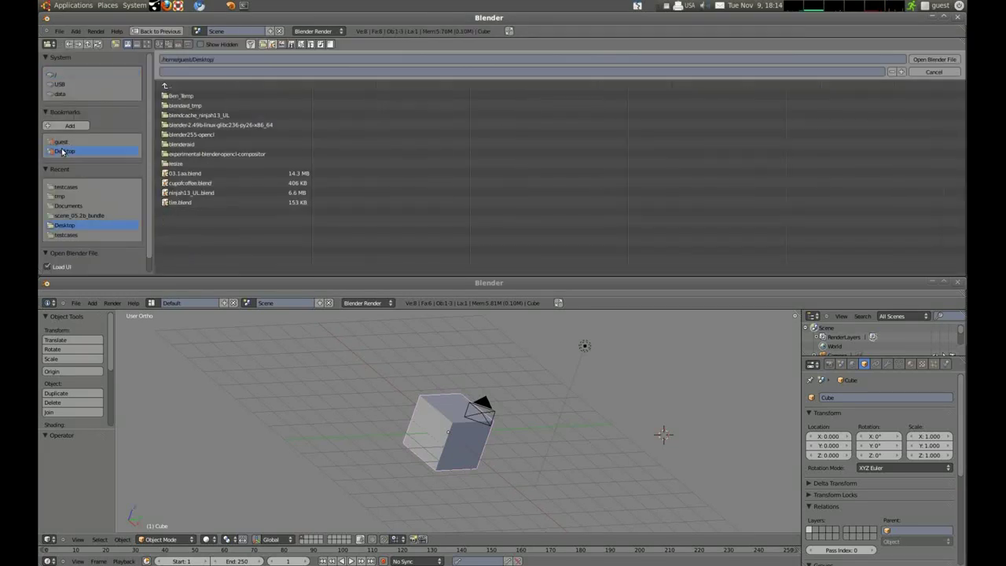
click(180, 154)
click(189, 106)
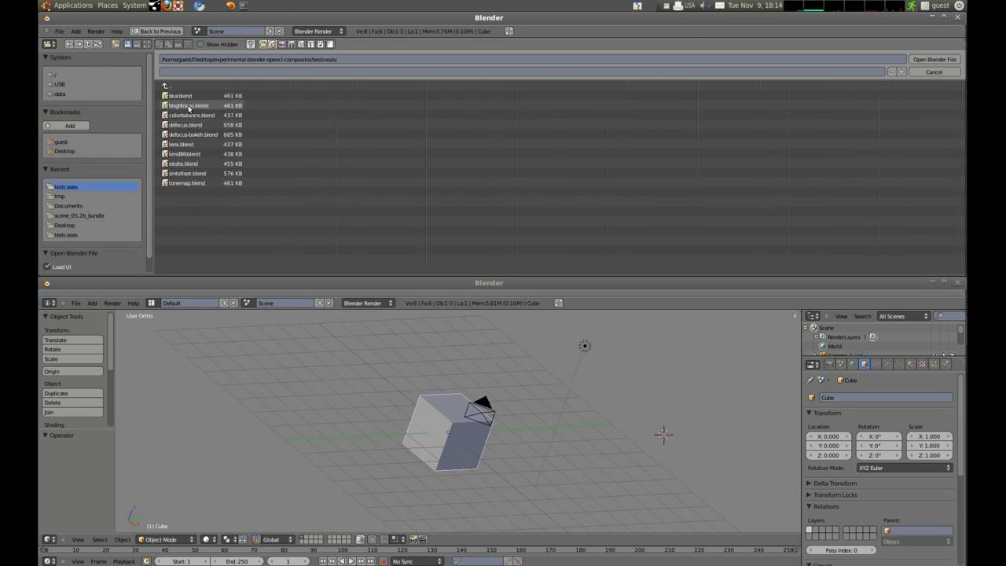
double_click(194, 173)
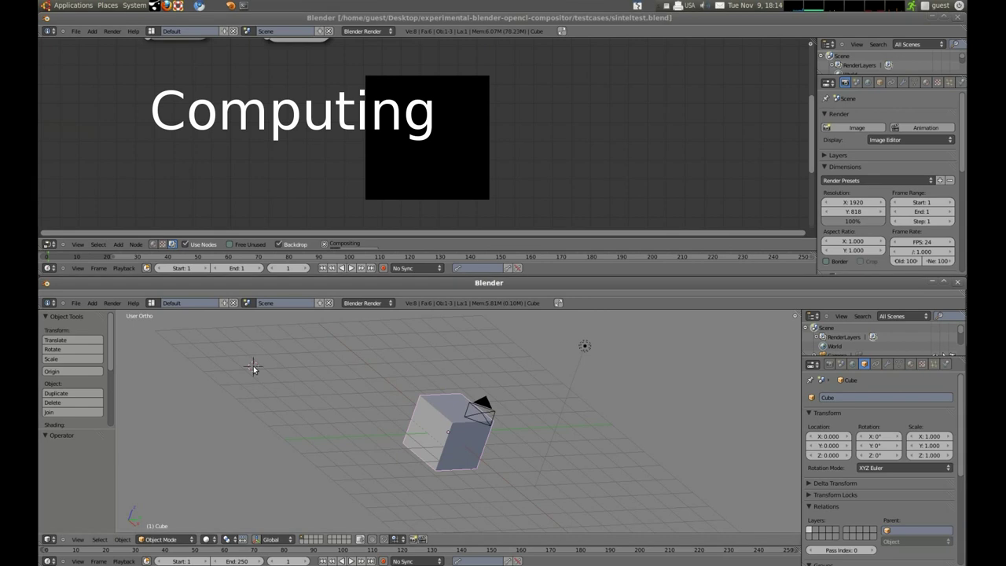
Open Desktop/experimental-blender-opencl-compositor/testcases/sinteltest.blend in the lower Blender window as well.
key(ctrl+o)
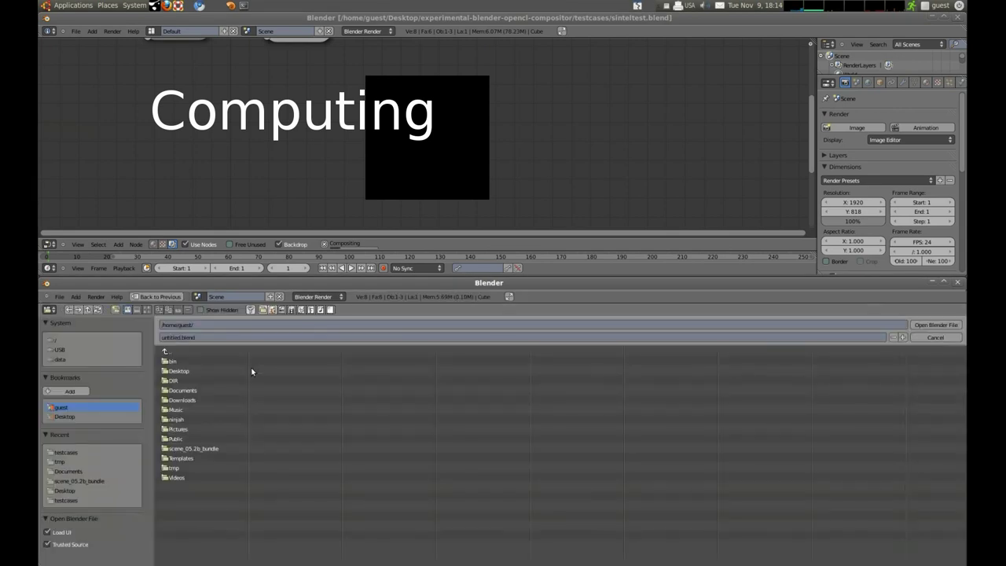
click(67, 417)
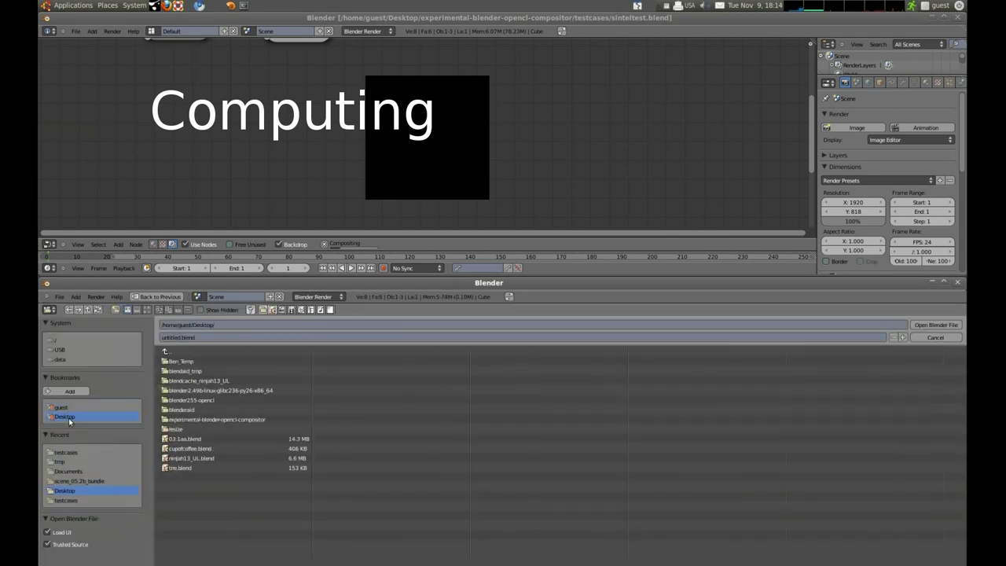
click(206, 418)
click(181, 371)
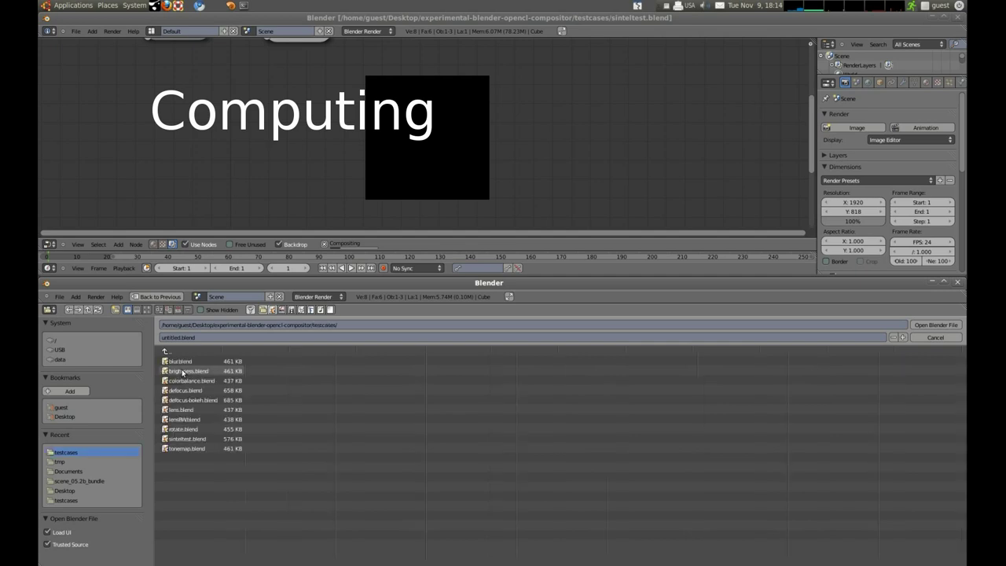
double_click(187, 438)
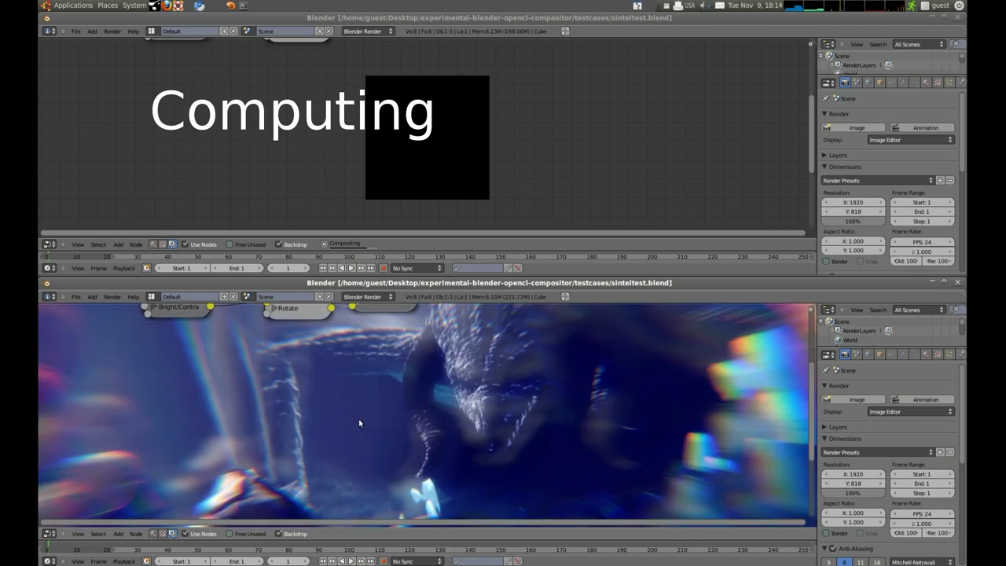
Zoom out the backdrop and pan the node tree into view, first in the lower window, then the upper.
key(v)
key(v)
key(v)
middle_drag(478, 336, 475, 470)
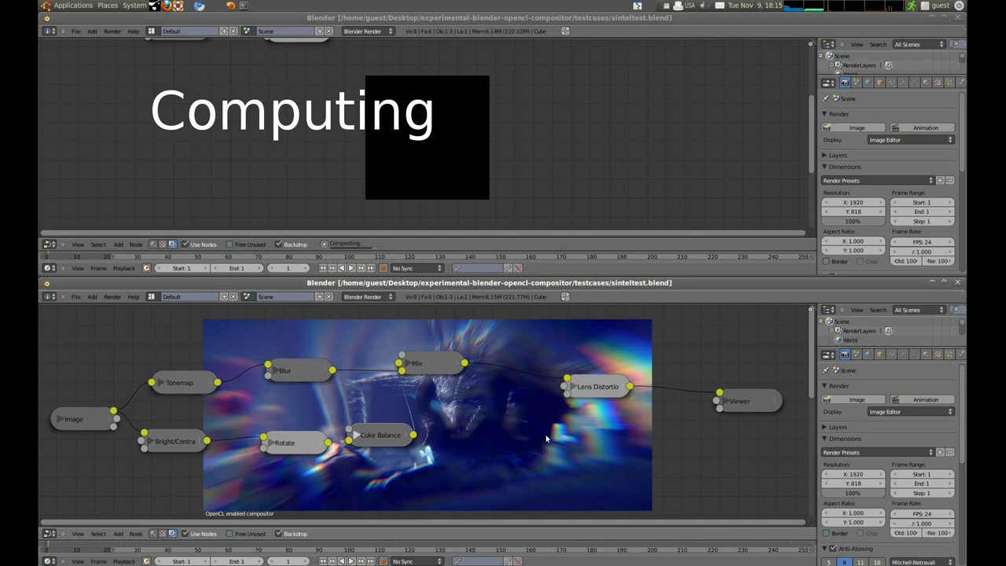
click(379, 121)
key(v)
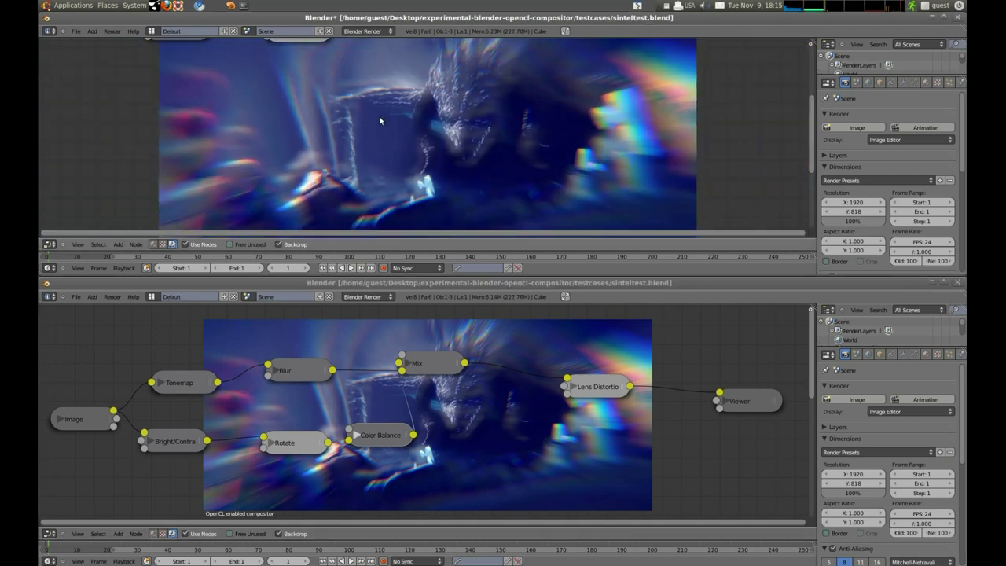
key(v)
middle_drag(418, 129, 422, 188)
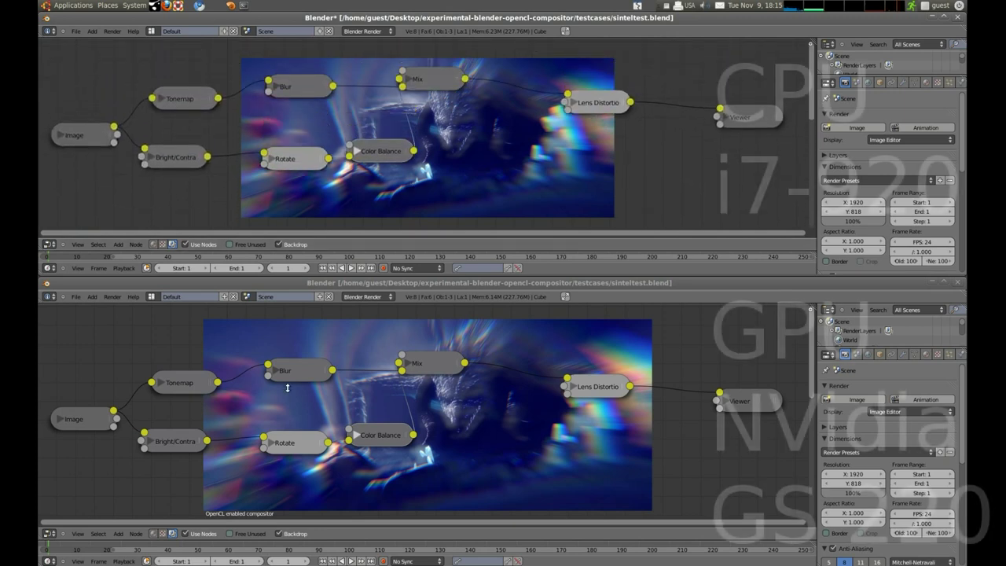
Expand the upper Blur node, turn off Relative, and set its X size to 50.
key(h)
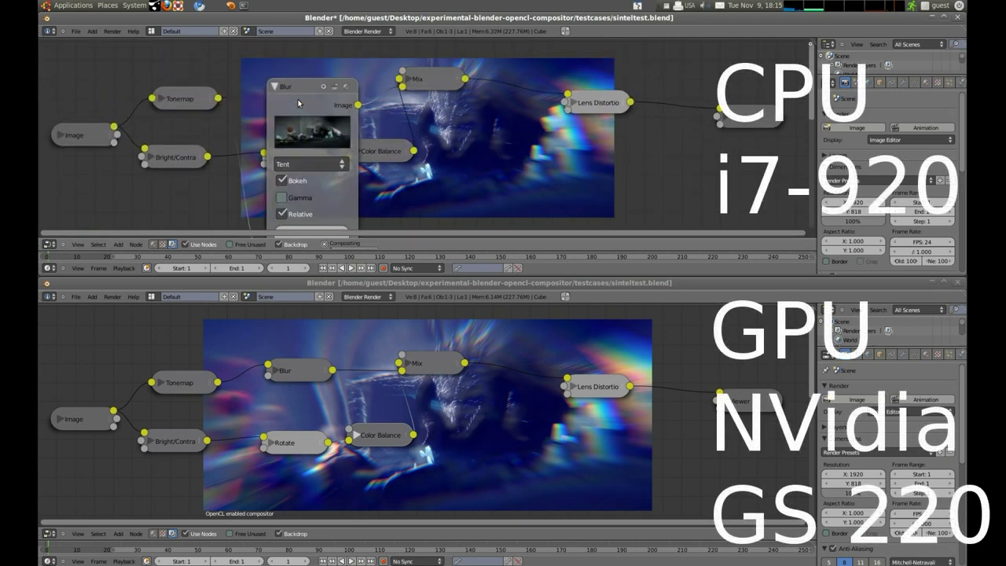
middle_drag(426, 174, 425, 134)
click(282, 176)
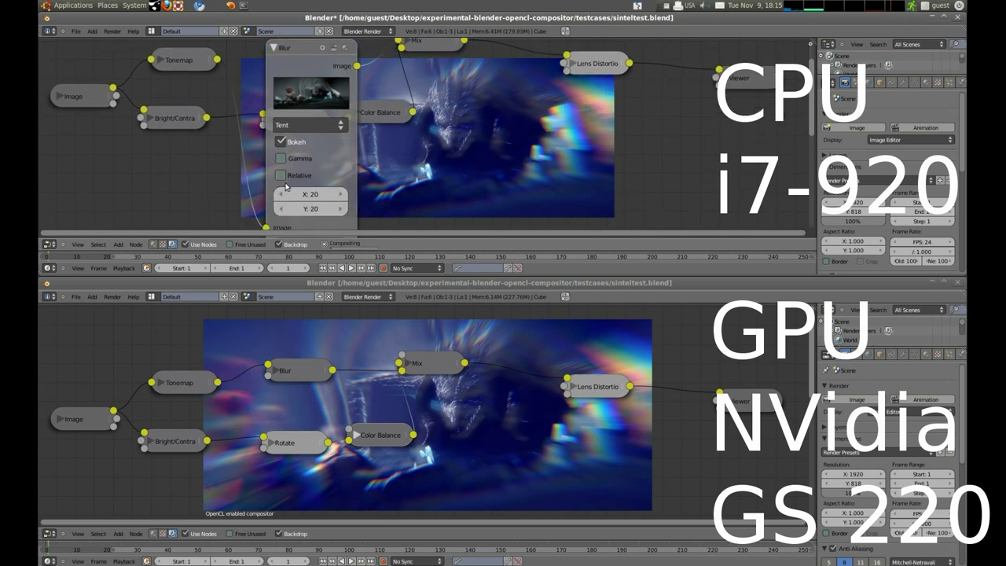
click(312, 202)
text(50)
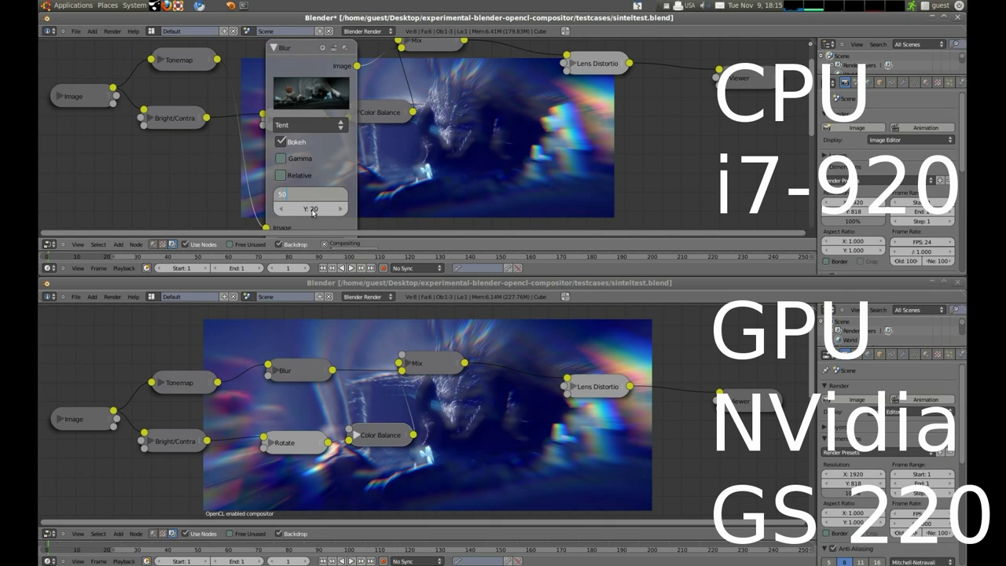
key(Return)
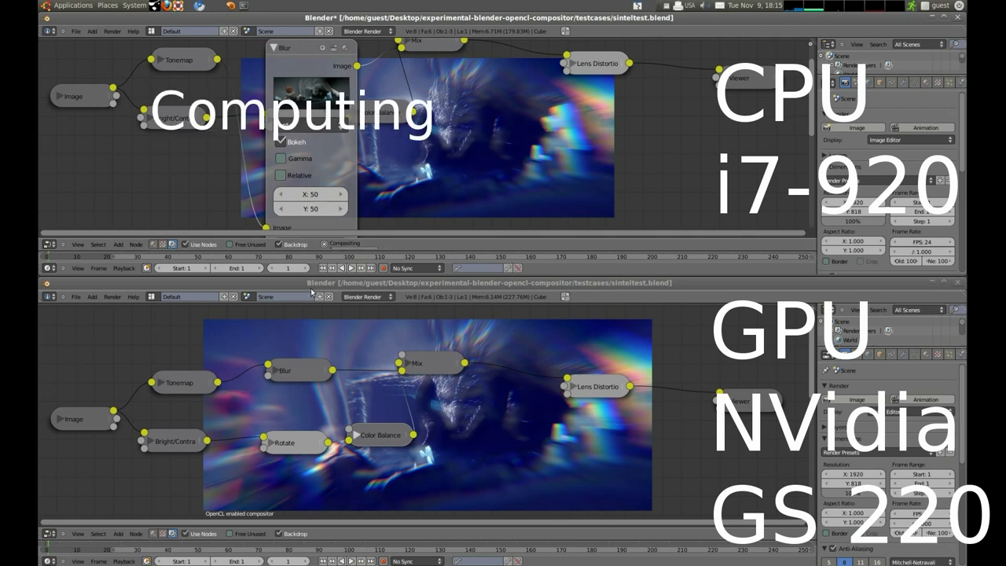
Expand the lower Blur node, turn off Relative, and set X and Y sizes to 50.
click(299, 375)
key(h)
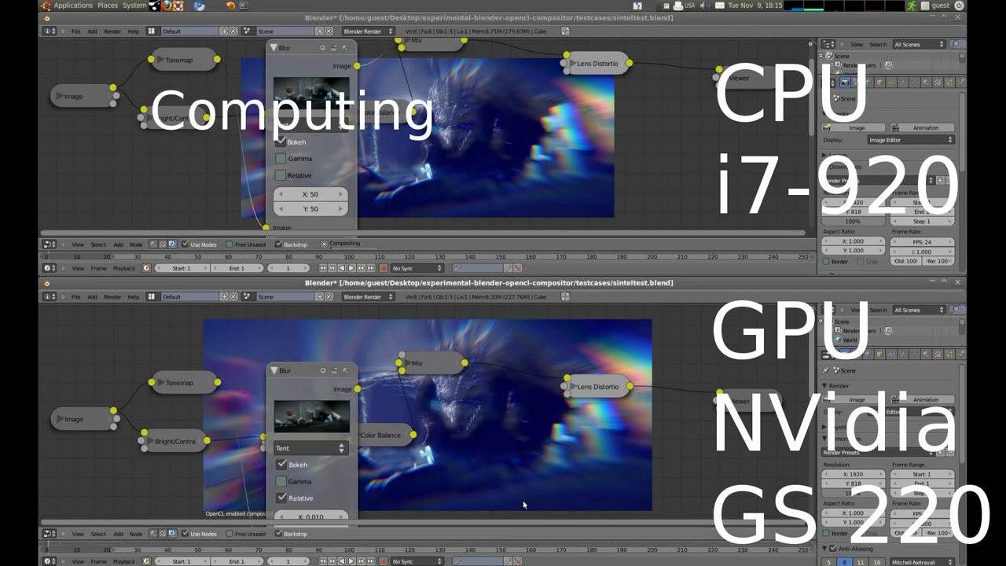
middle_drag(489, 464, 483, 394)
click(276, 426)
click(315, 446)
text(50)
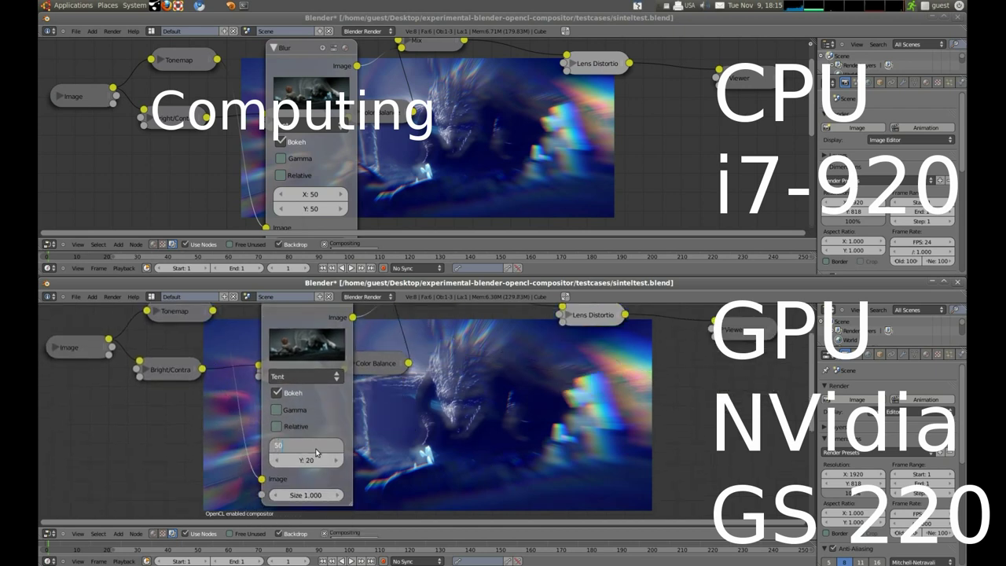
key(Return)
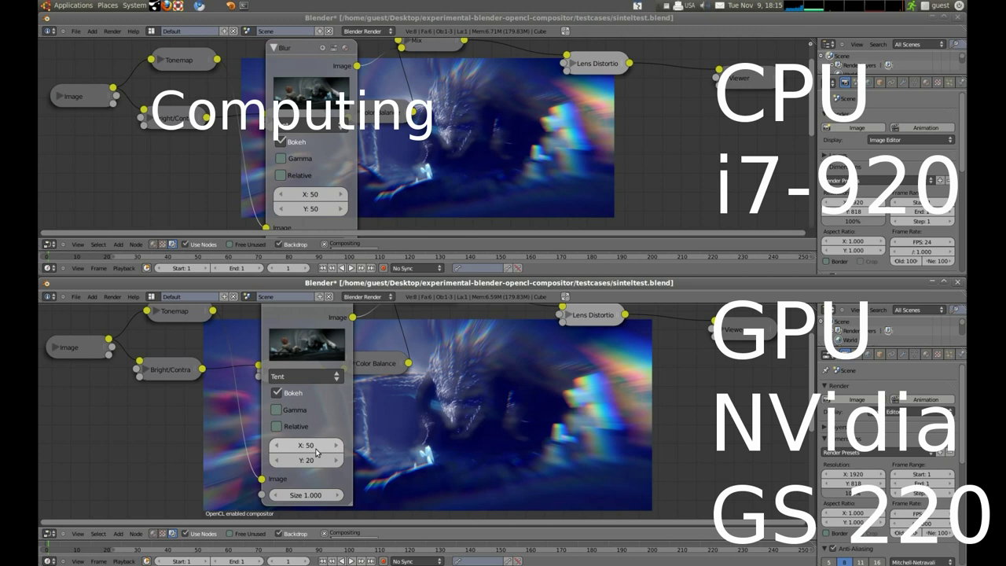
click(307, 462)
text(50)
key(Return)
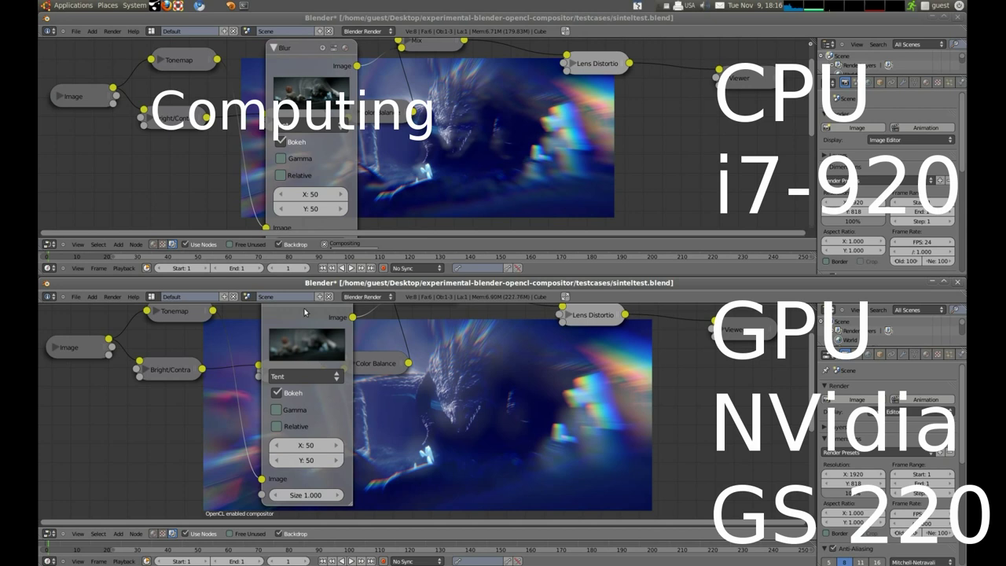
Collapse the lower Blur node and inspect the Lens Distortion, Color Balance and Blur nodes.
key(h)
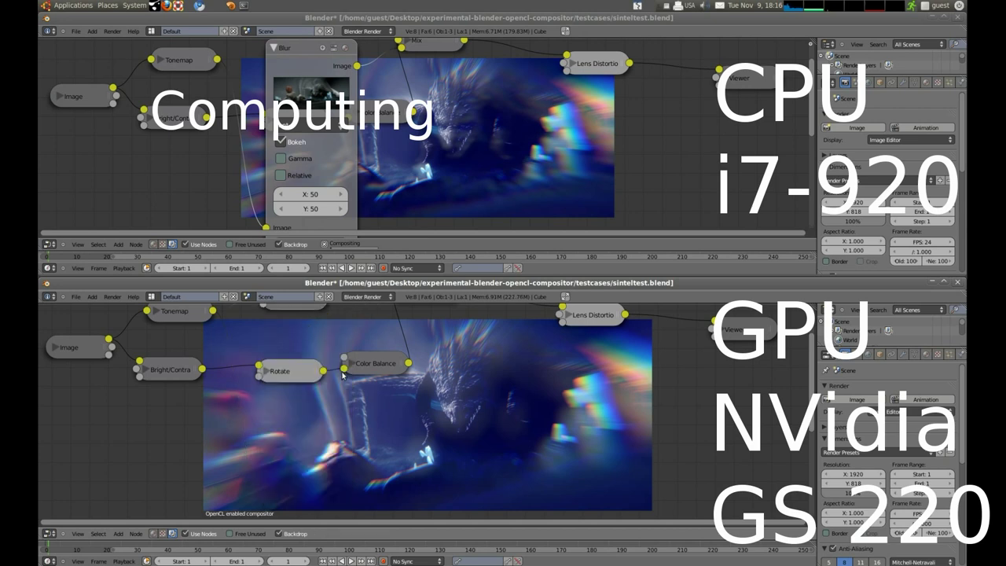
middle_drag(454, 344, 424, 422)
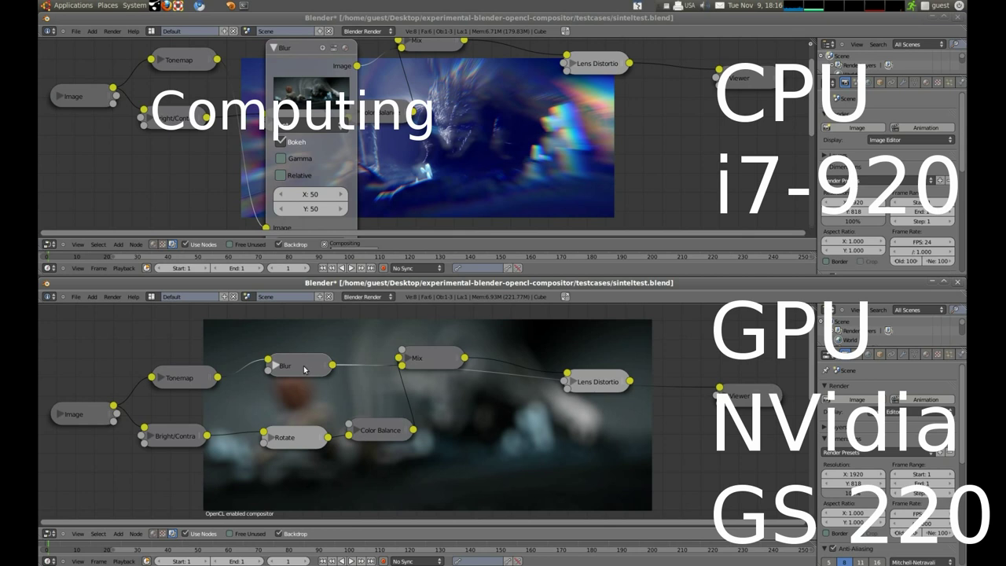
click(585, 385)
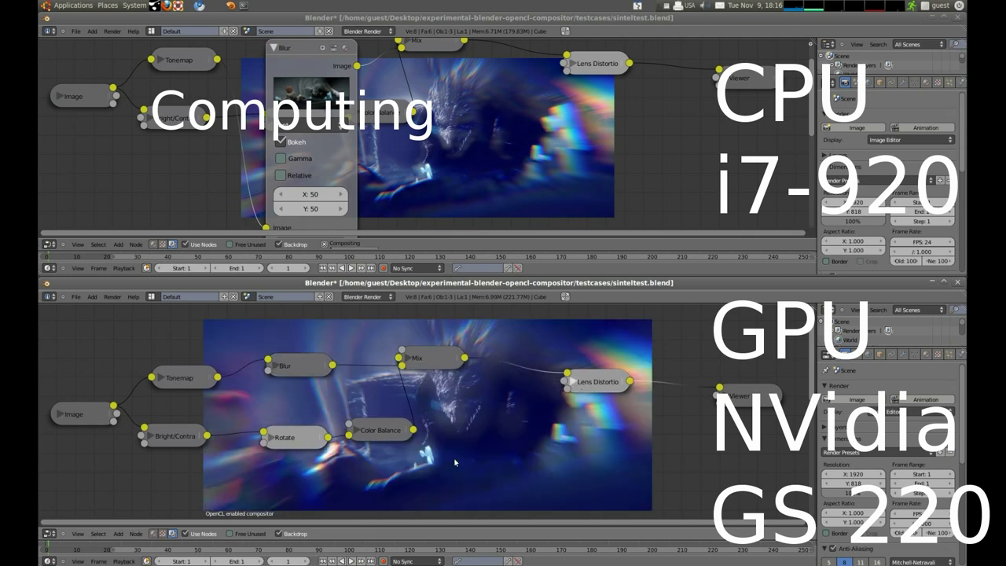
click(383, 435)
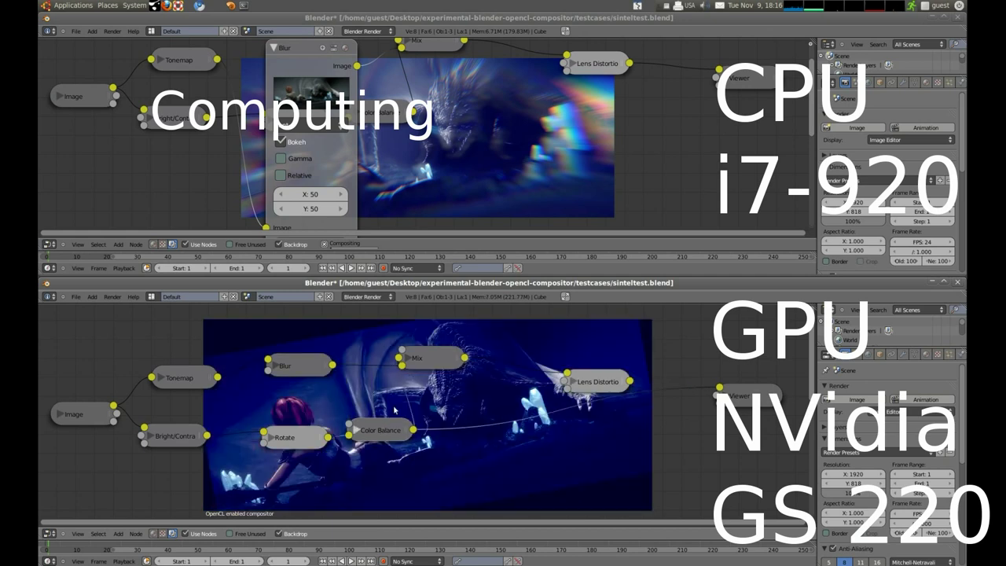
click(300, 369)
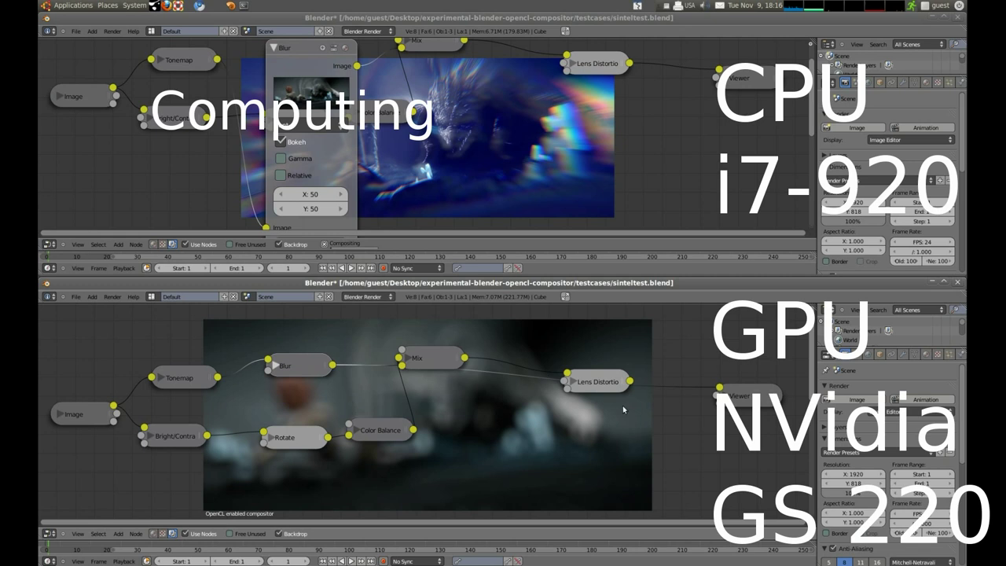
click(605, 385)
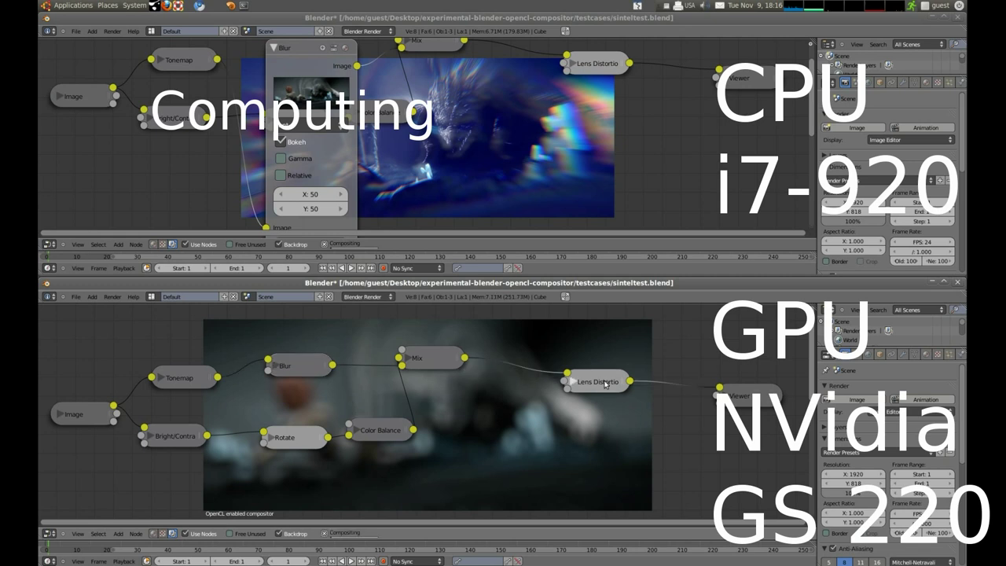
Expand Lens Distortion, set Distort to 0.000 and step Dispersion down to 0.500.
key(h)
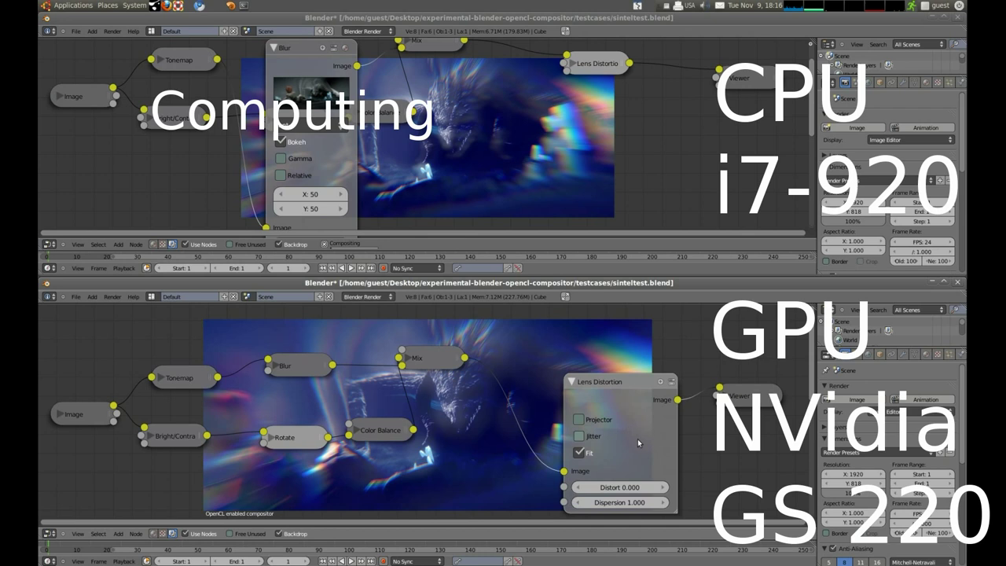
click(625, 489)
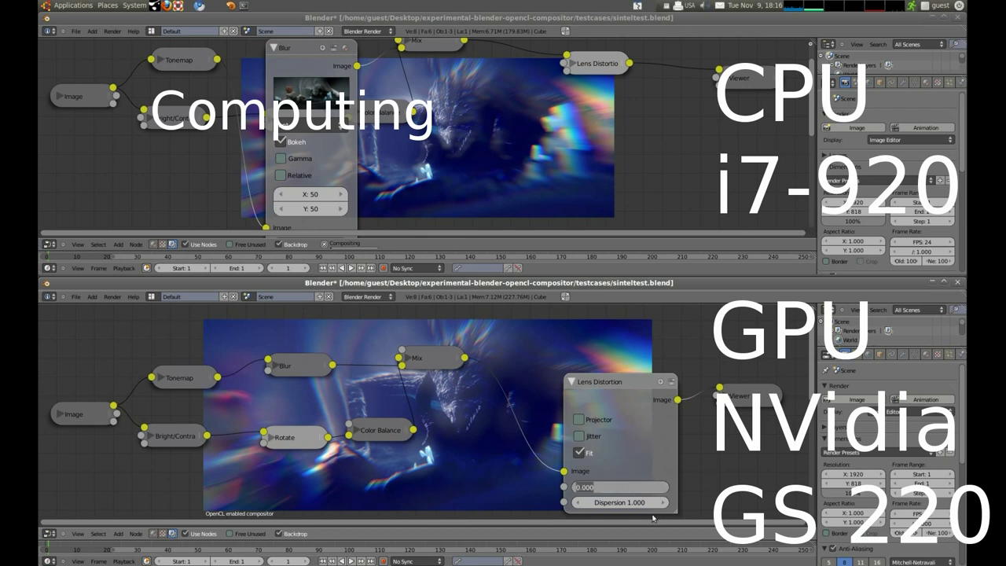
key(Return)
click(576, 503)
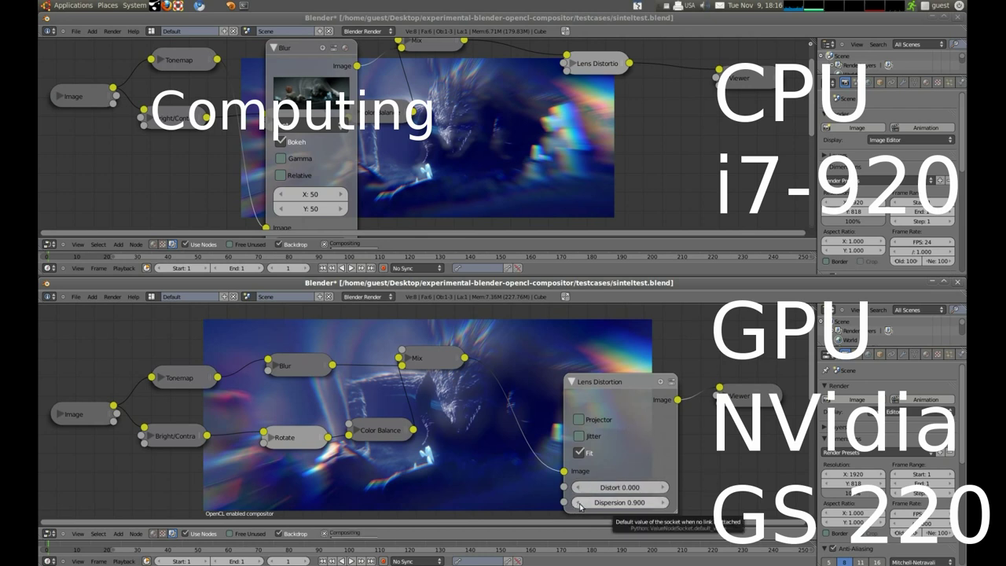
click(579, 504)
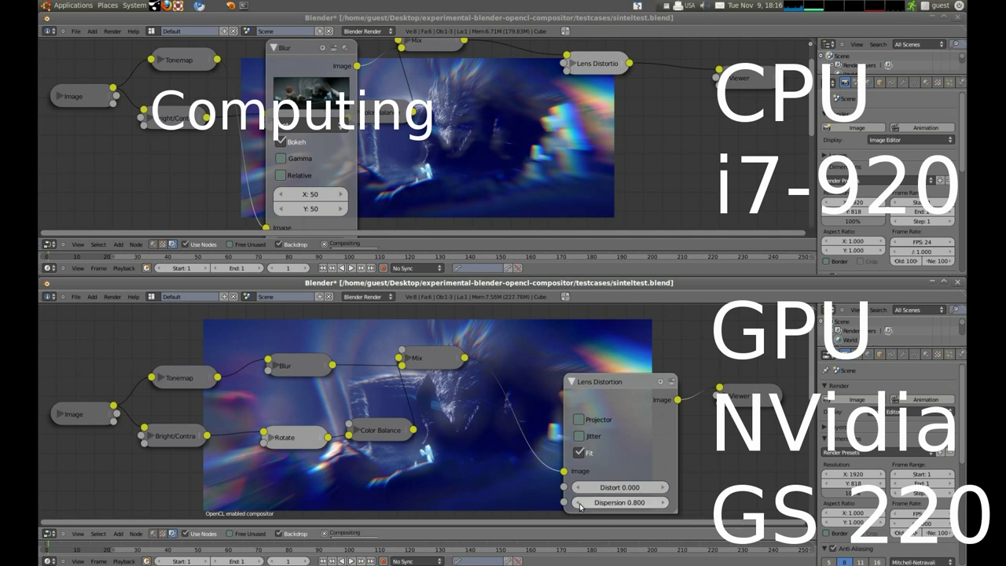
click(579, 504)
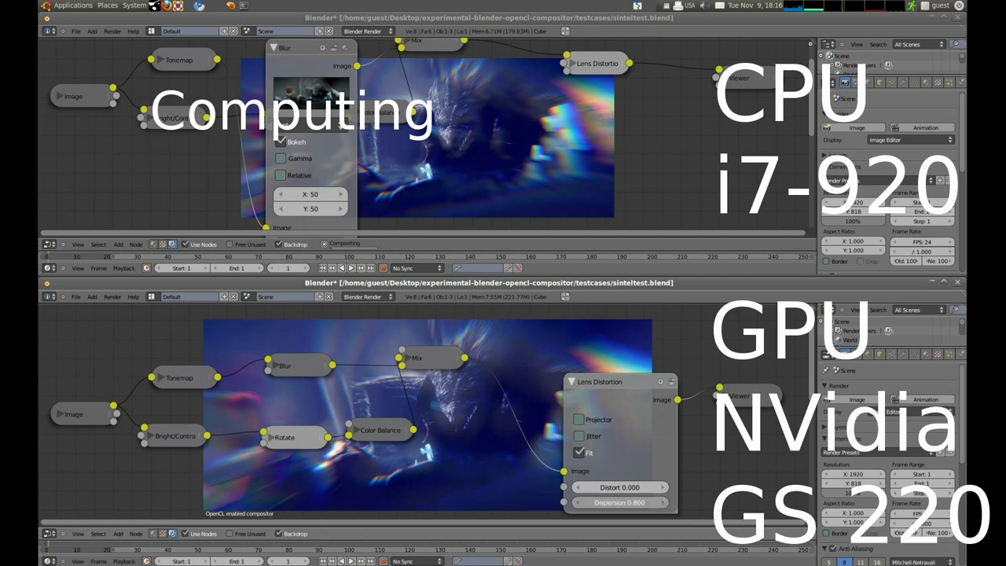
click(580, 504)
click(580, 504)
Turn Fit off and lower Dispersion the rest of the way to 0.000.
click(580, 453)
click(577, 503)
click(577, 504)
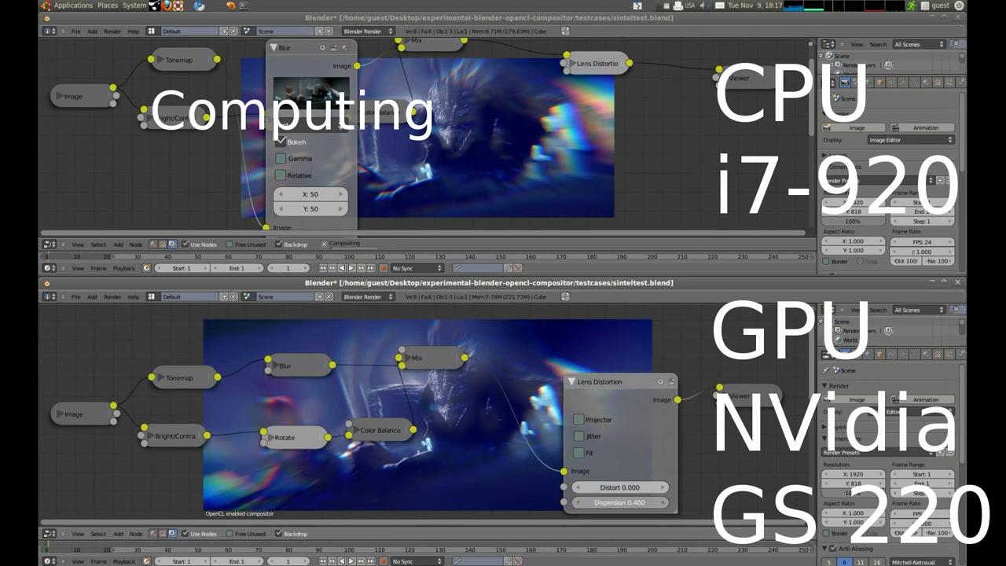
click(577, 504)
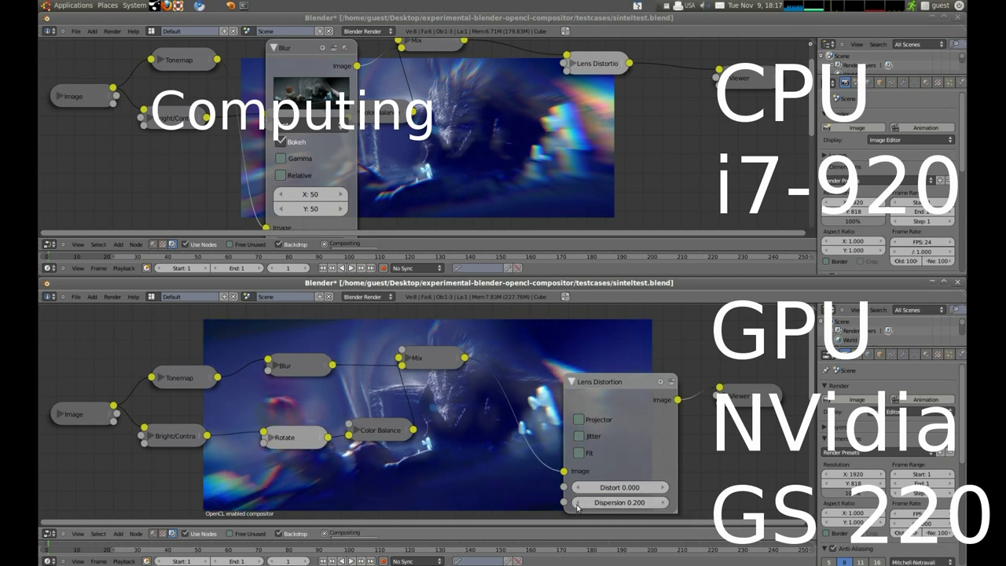
click(577, 503)
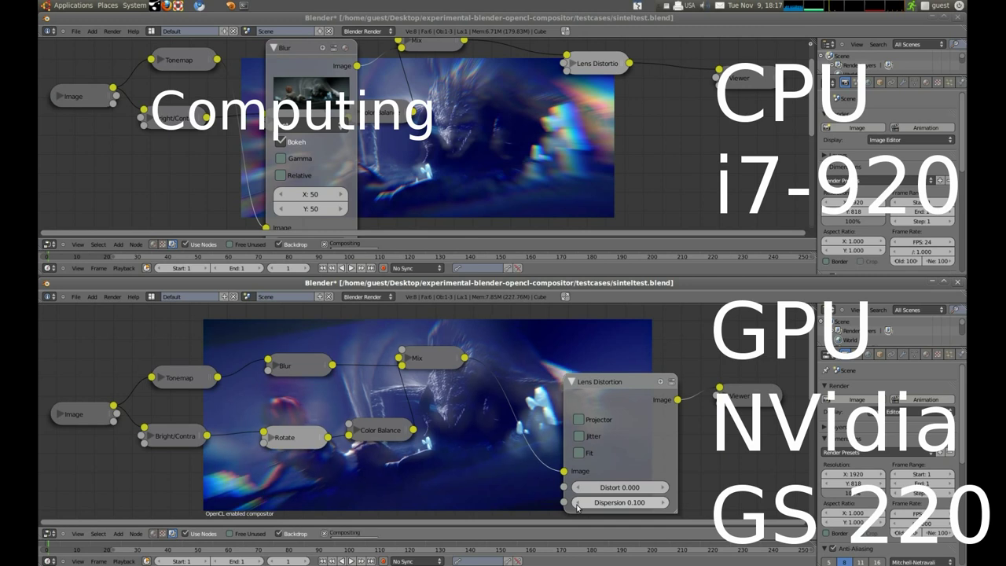
click(577, 506)
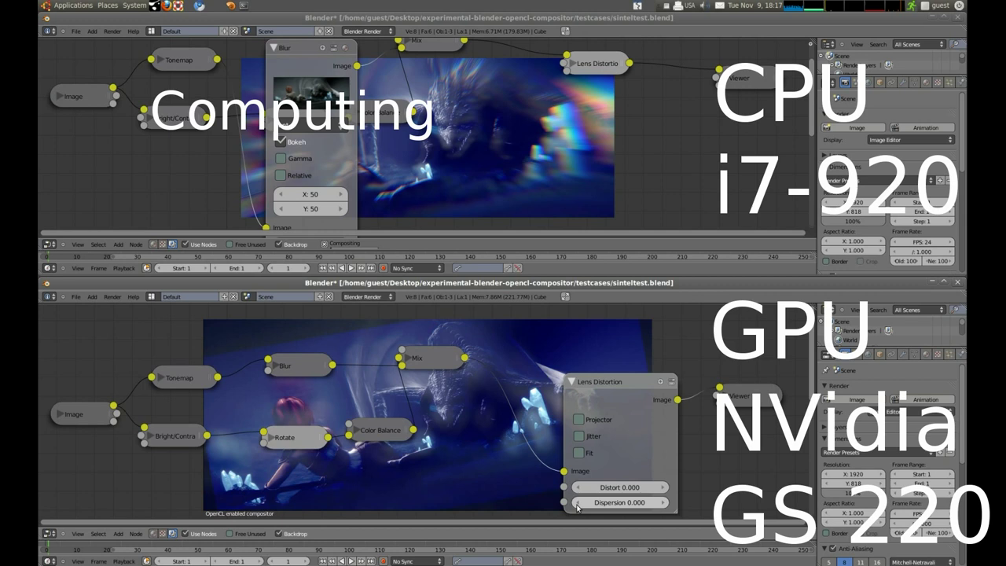
Set Lens Distortion Dispersion to 1.000 and Distort to 0.500, and turn Fit back on.
click(619, 503)
text(1)
key(Return)
click(614, 488)
text(0.5)
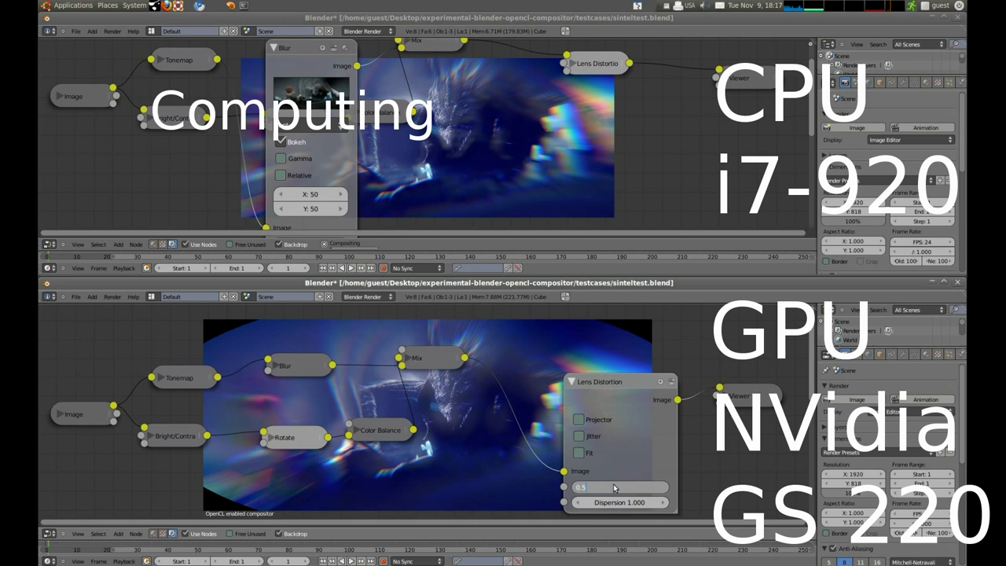
key(Return)
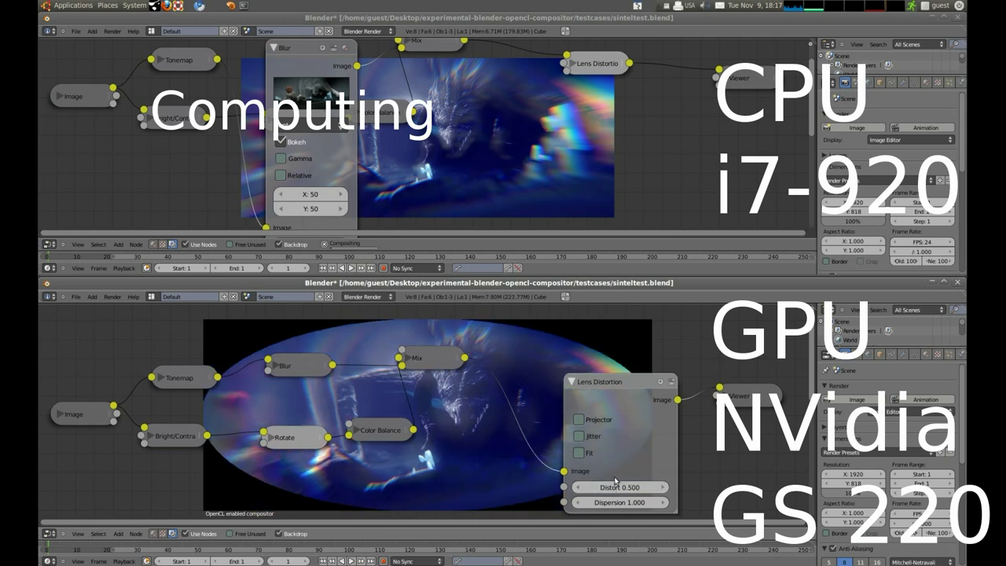
click(579, 454)
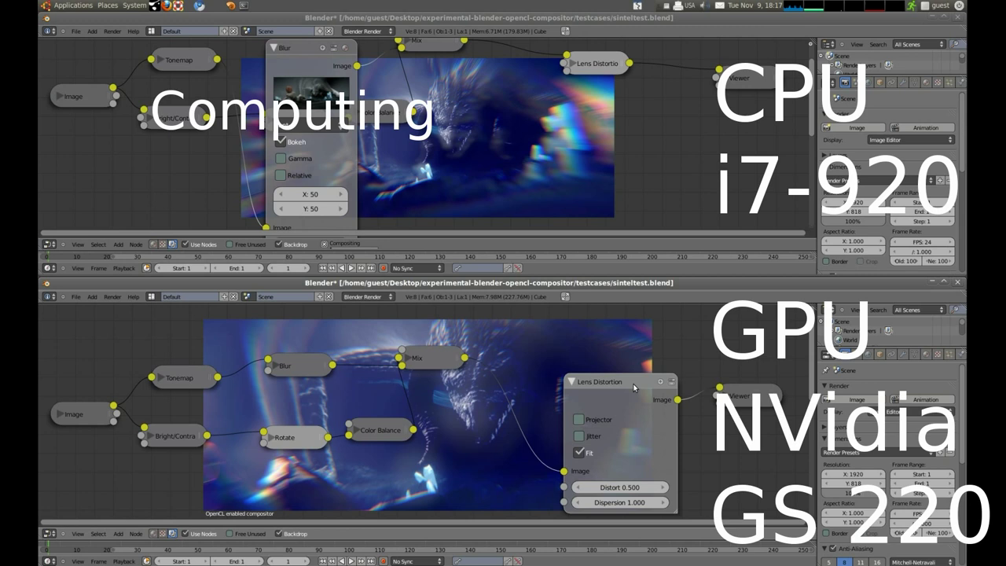
Collapse Lens Distortion, tweak Color Balance Lift, Gamma and Gain, and feed the Viewer from Lens Distortion.
key(h)
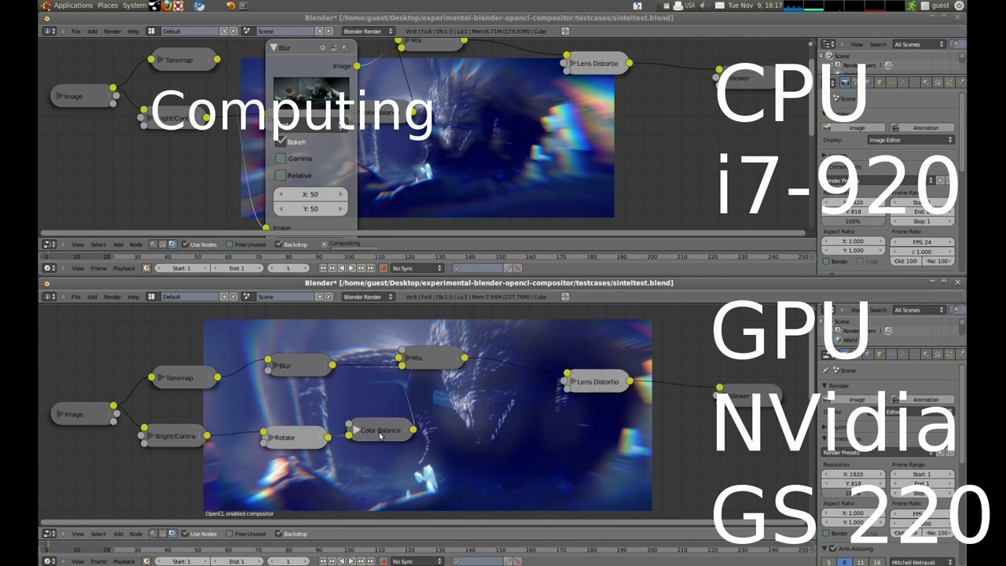
click(381, 437)
key(h)
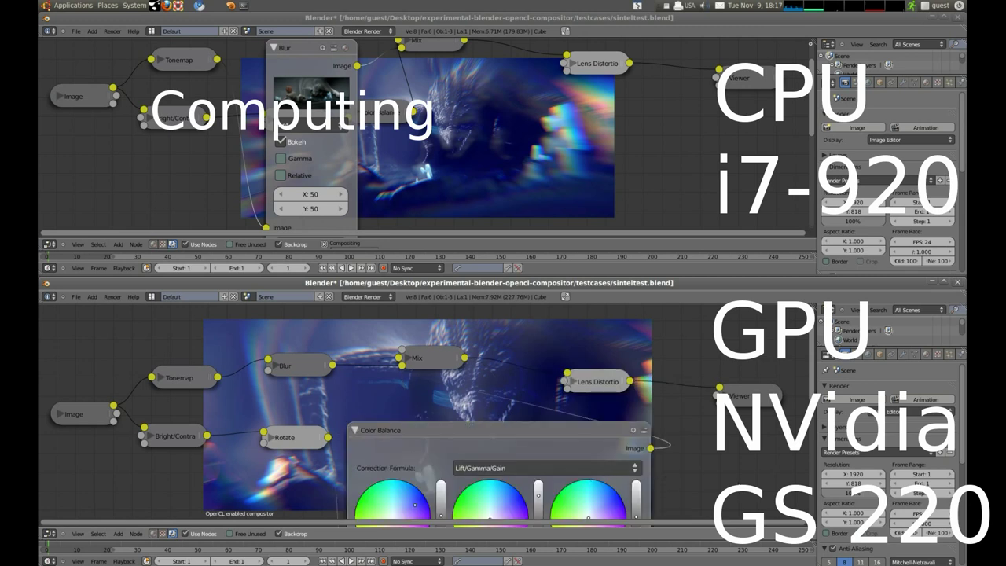
click(409, 500)
click(501, 507)
click(599, 510)
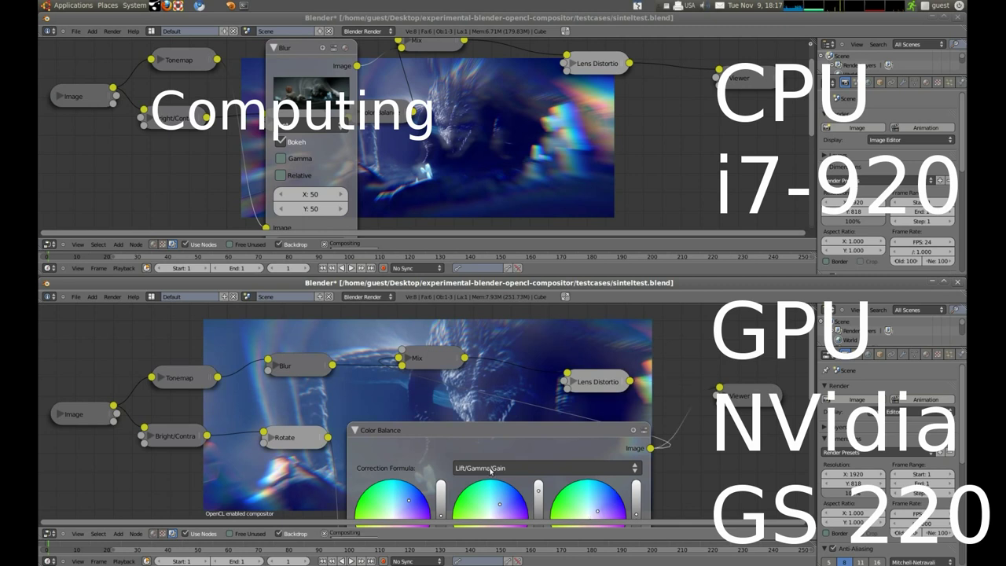
drag(403, 501, 410, 507)
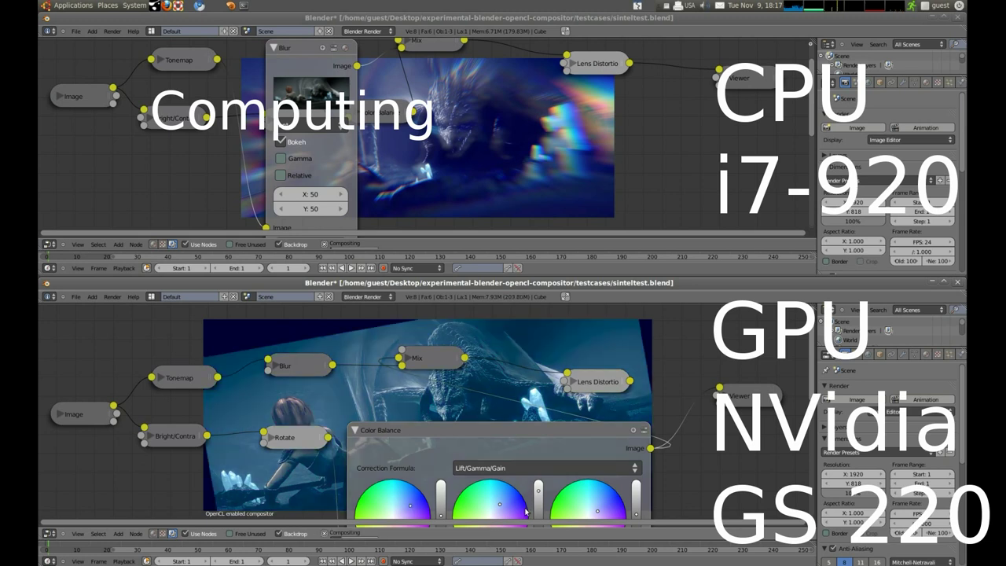
click(508, 511)
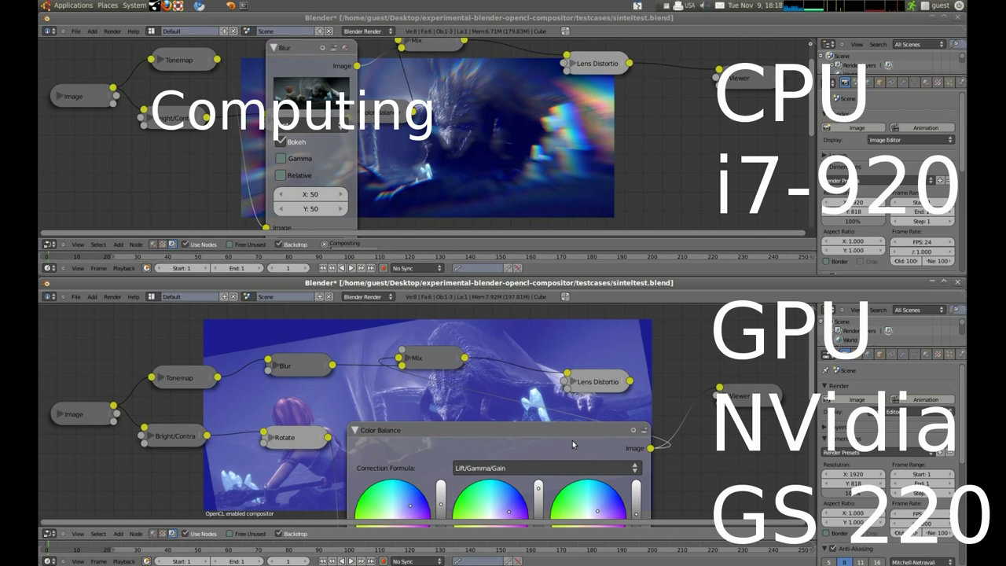
ctrl+shift+click(611, 390)
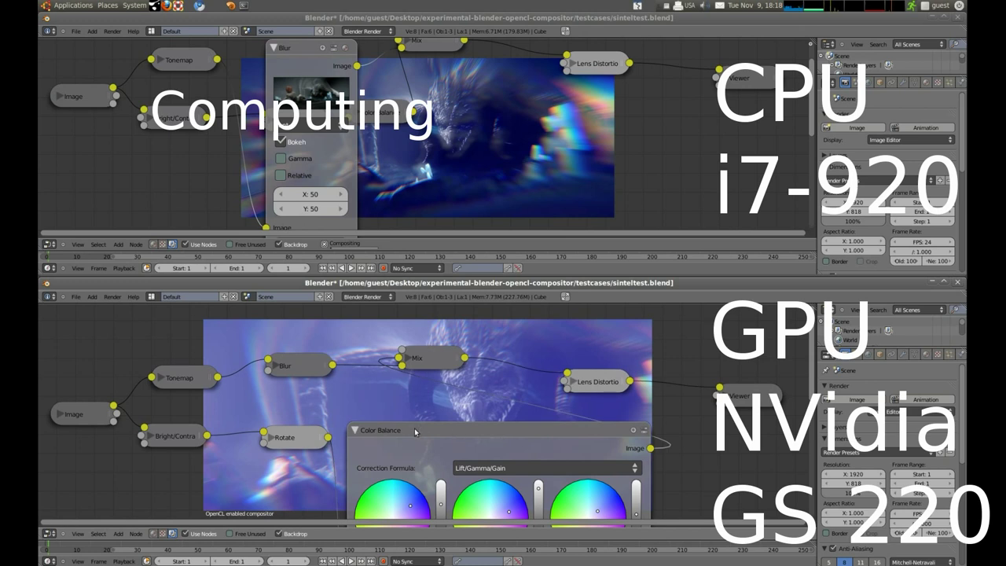
key(h)
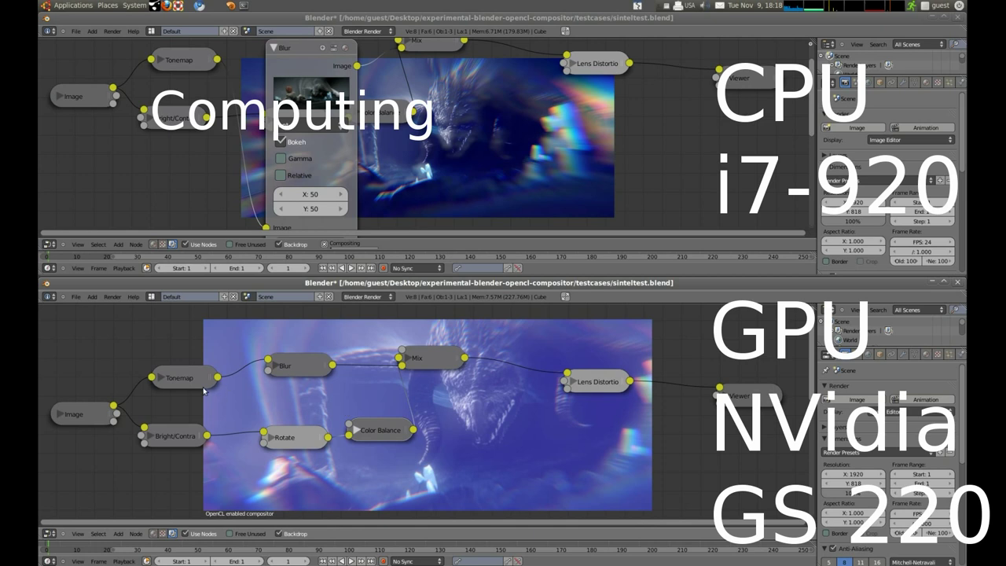
Quit the CPU Blender session, then the GPU session, confirming each with Quit Blender.
click(317, 374)
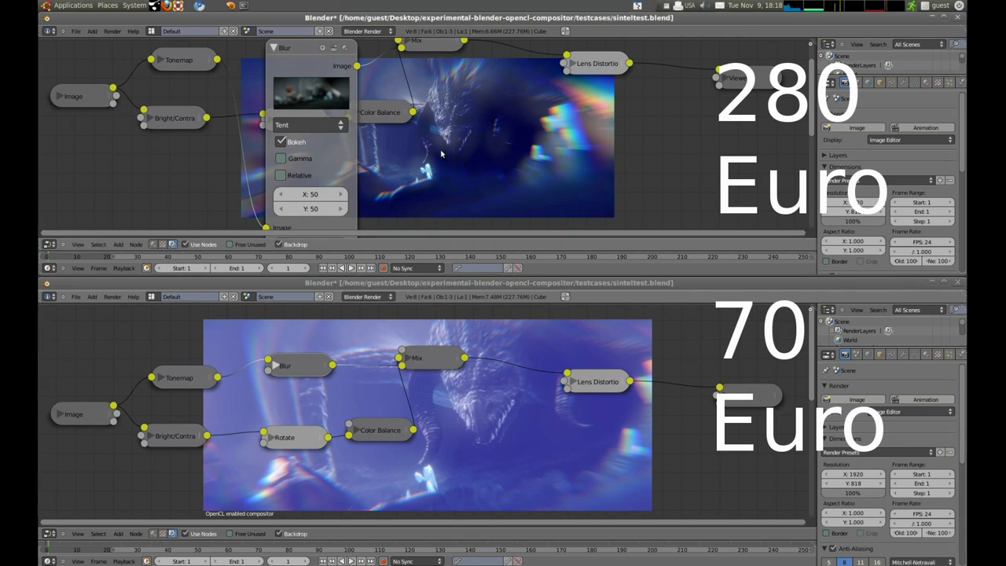
key(ctrl+q)
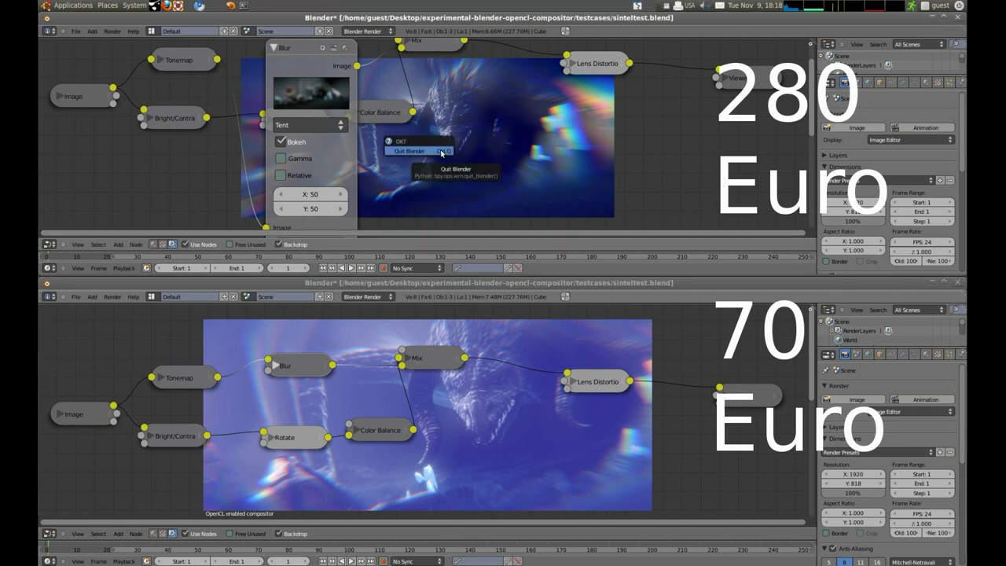
click(442, 152)
key(ctrl+q)
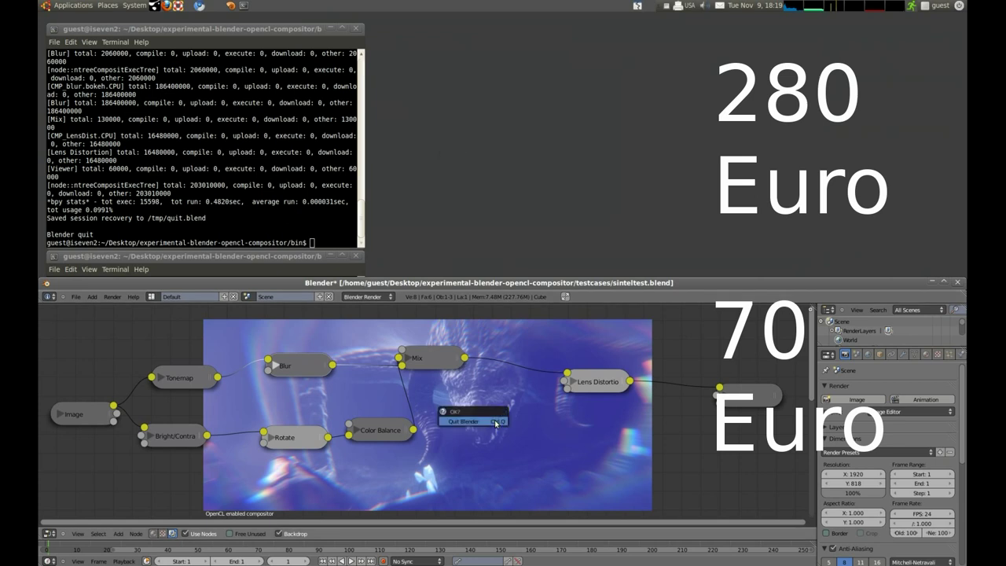
click(494, 421)
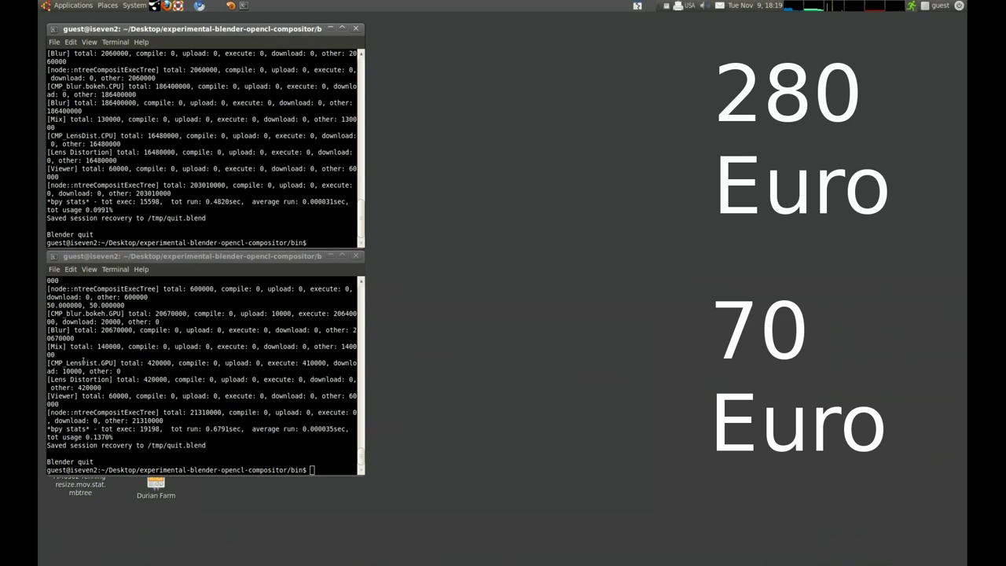
Highlight the Blur totals: 20670000 in the GPU terminal and 186400000 in the CPU terminal.
drag(99, 330, 134, 330)
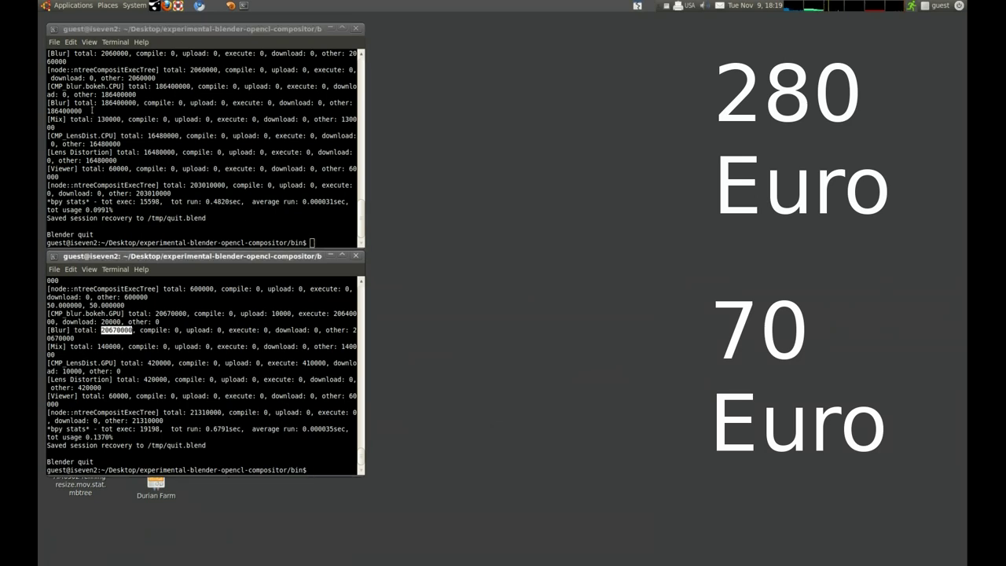
drag(99, 103, 138, 103)
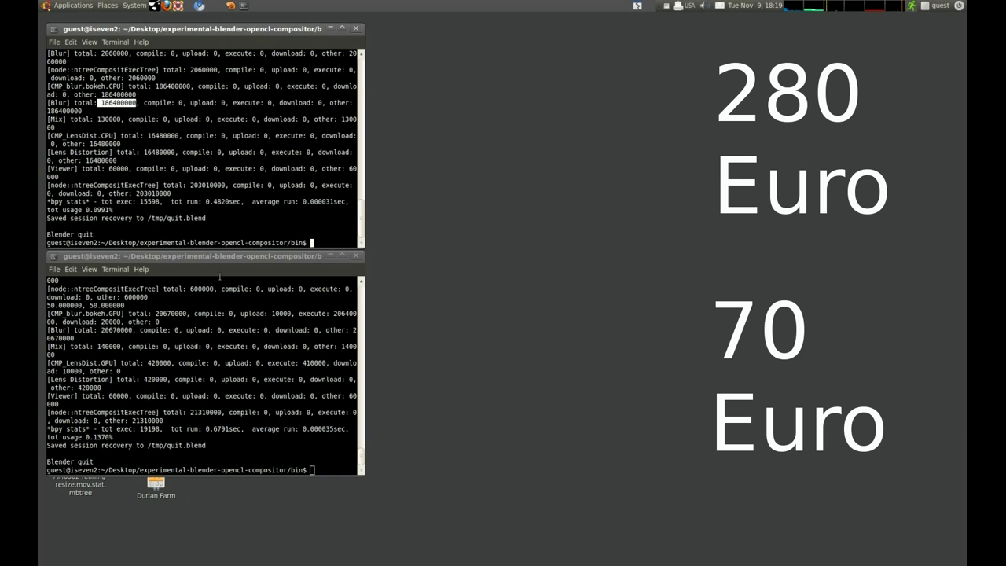